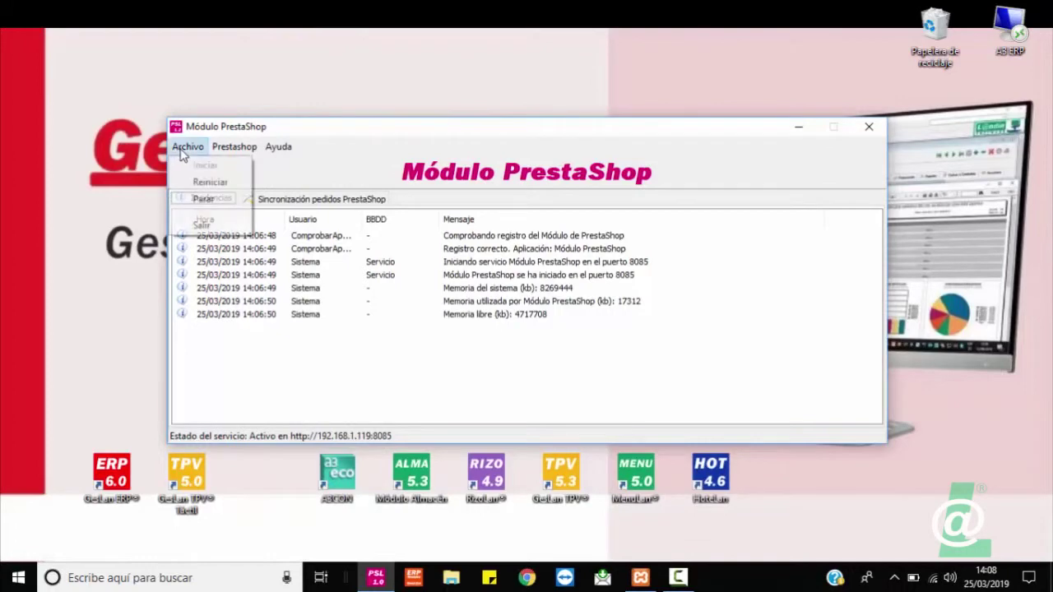
- Open the PrestaShop element association window, review the available element types, and close it
left_click(301, 166)
left_click(235, 146)
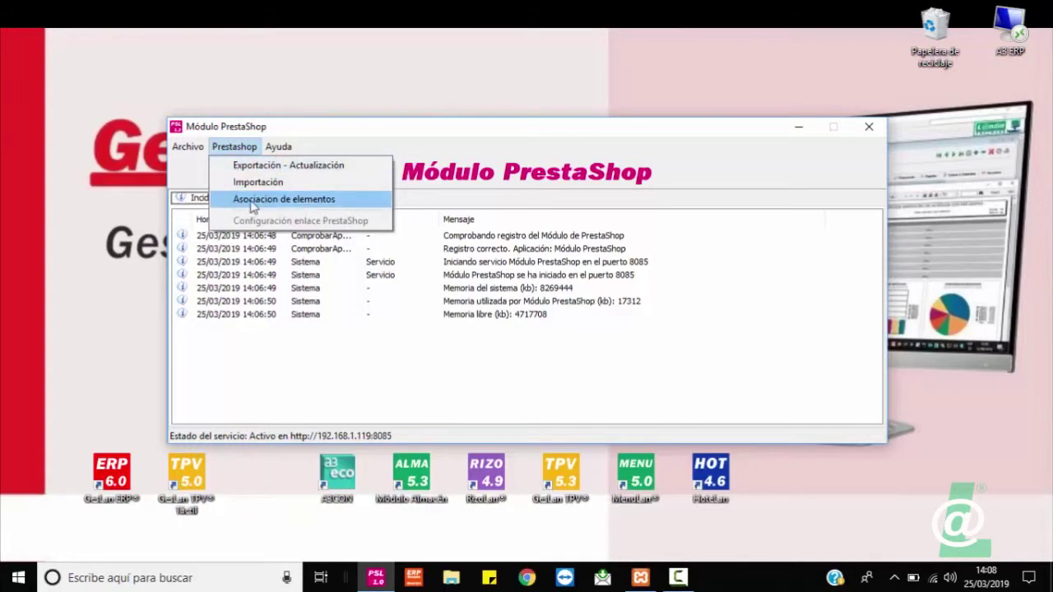
left_click(255, 204)
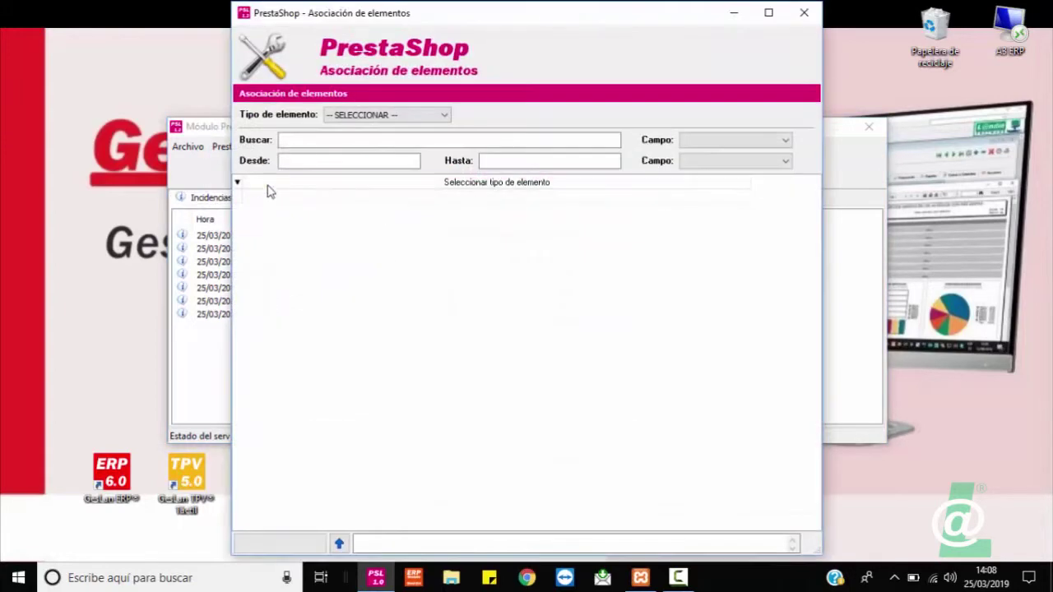
left_click(351, 117)
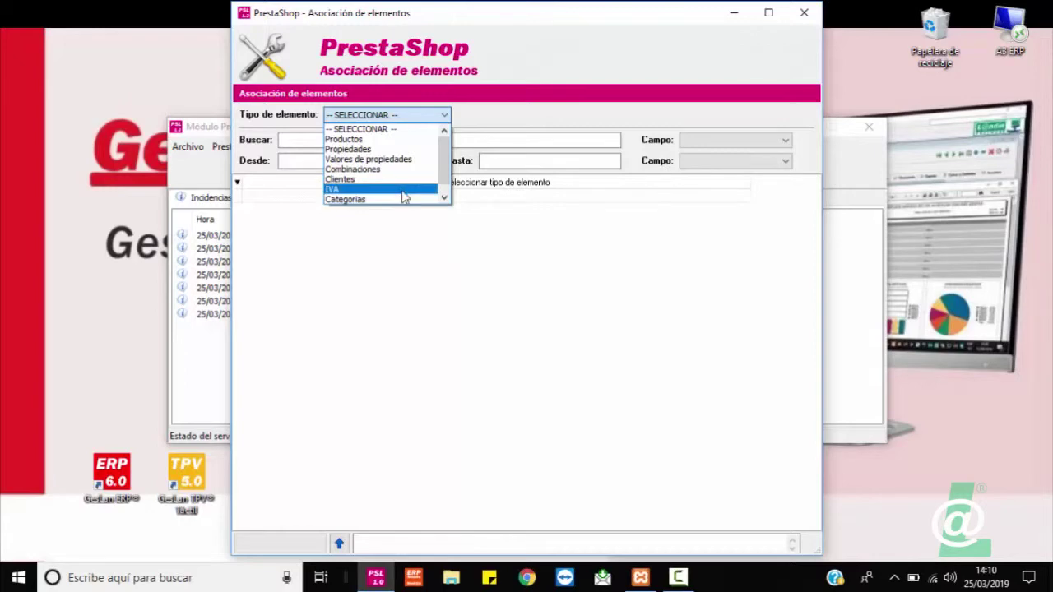
left_click(414, 273)
left_click(803, 13)
- Open the PrestaShop export and update window, review which element types can be exported, and close it
left_click(246, 148)
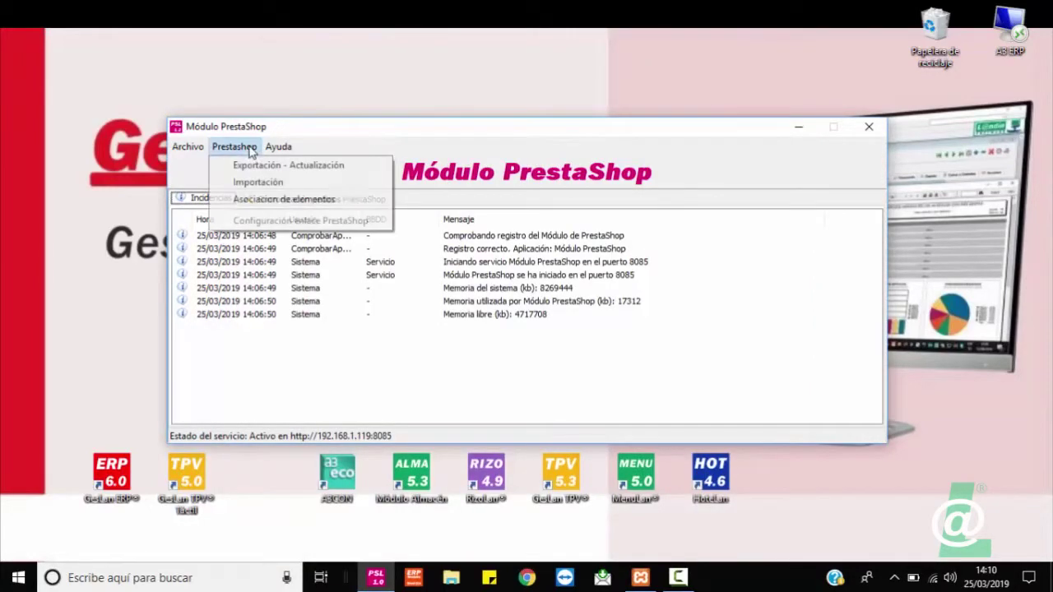
left_click(237, 167)
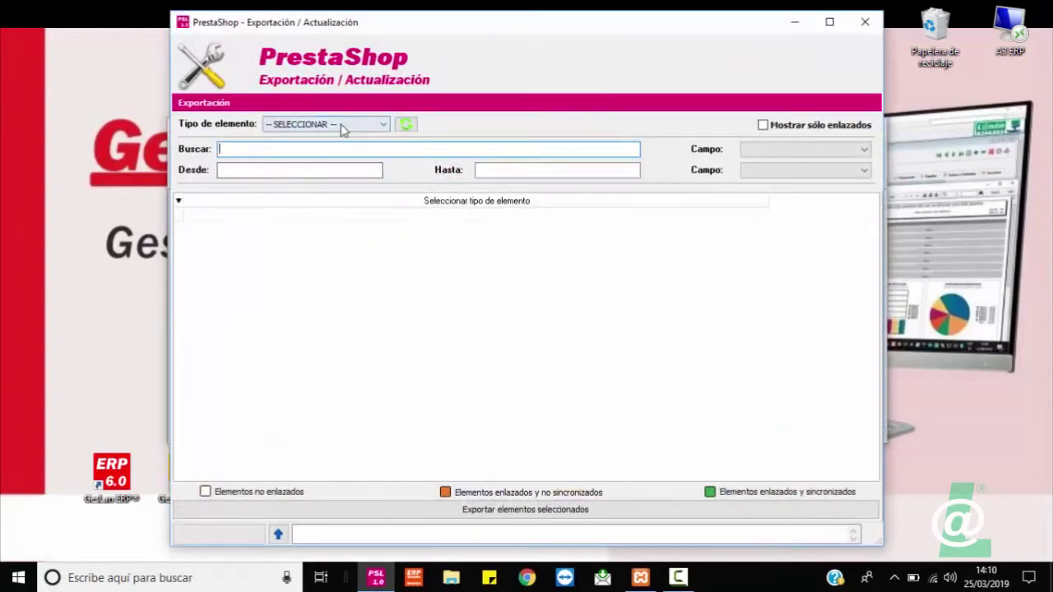
left_click(341, 124)
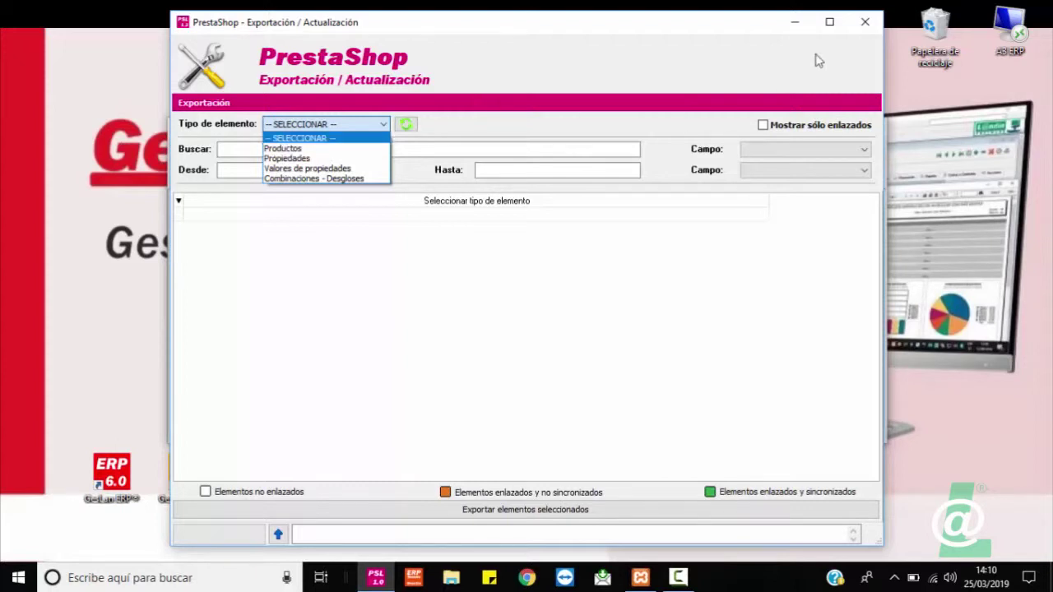
left_click(866, 28)
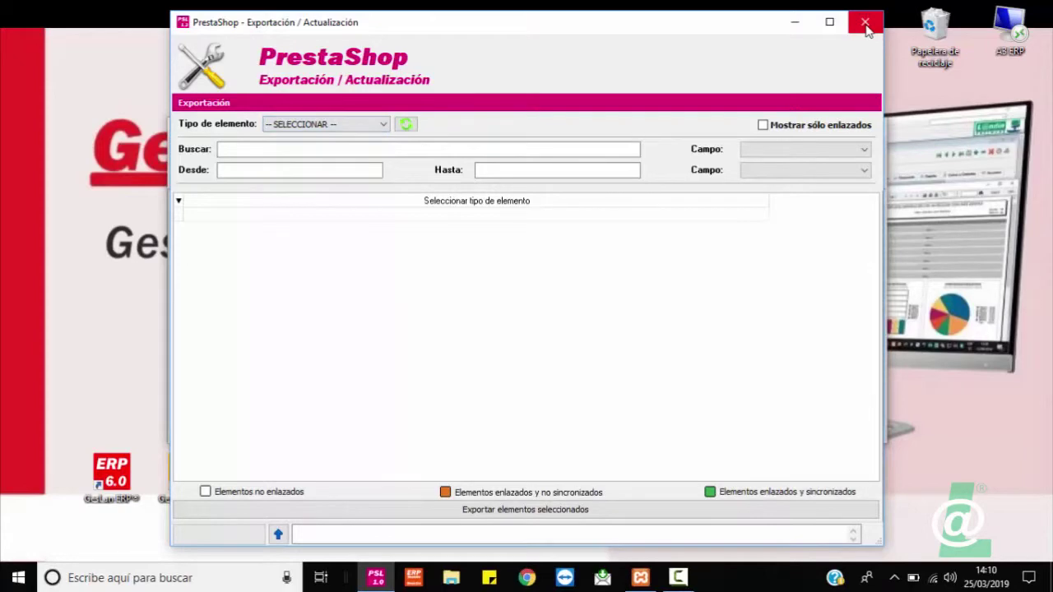
left_click(867, 28)
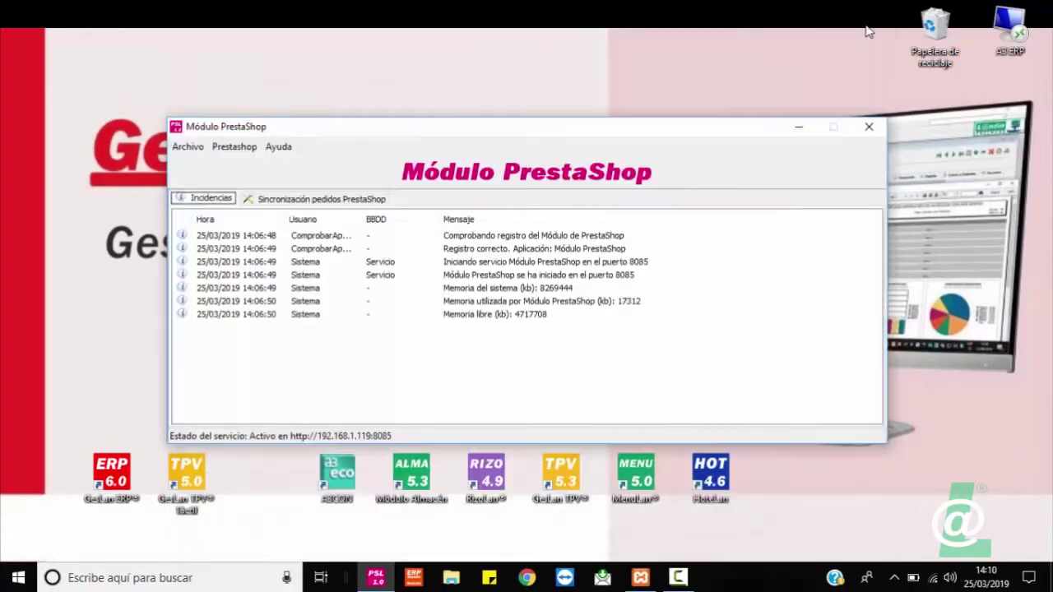
- Open the PrestaShop element association window and set the element type to IVA
left_click(236, 150)
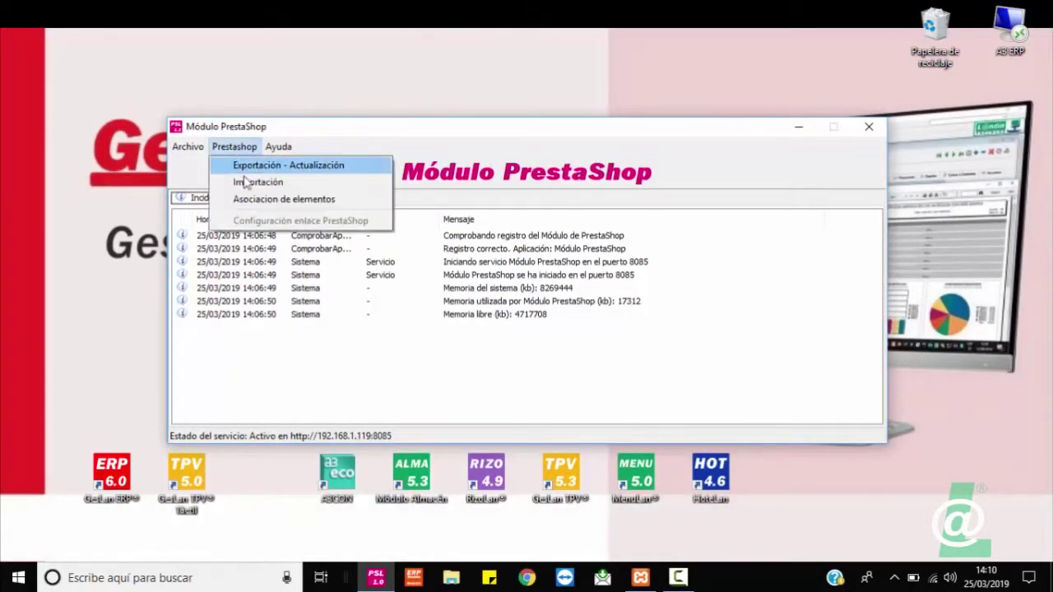
left_click(255, 201)
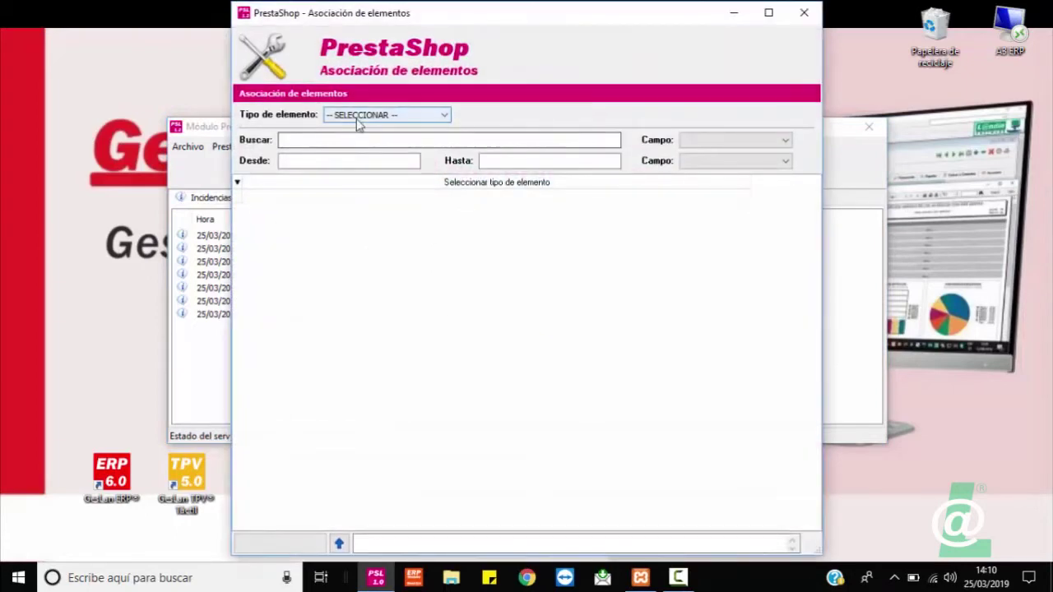
left_click(360, 116)
left_click(352, 189)
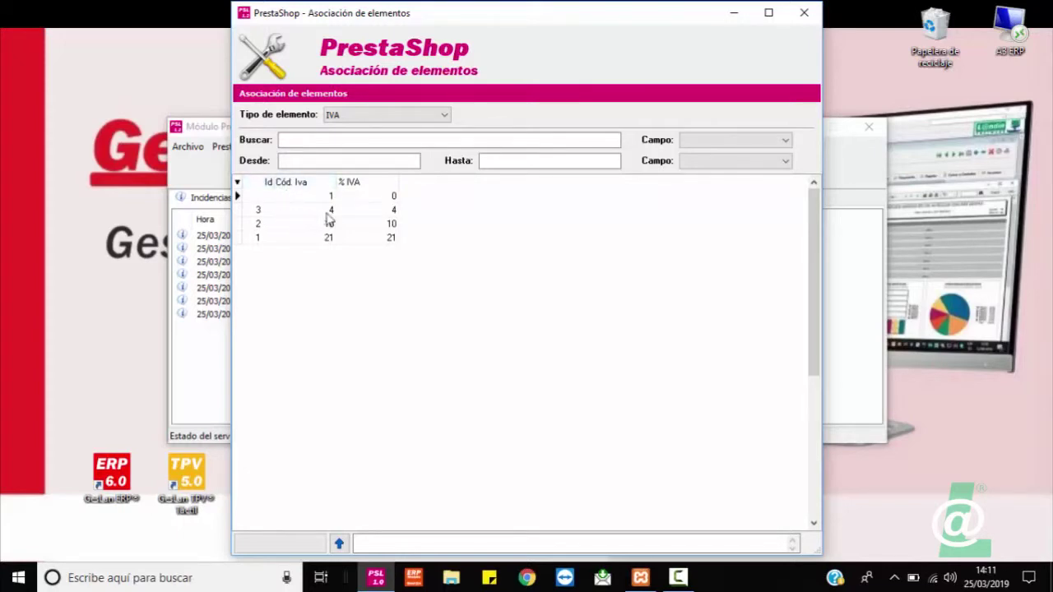
- Load the shop's tax rates and associate the 4% IVA code with ES Super Reduced Rate (4%)
left_click(269, 211)
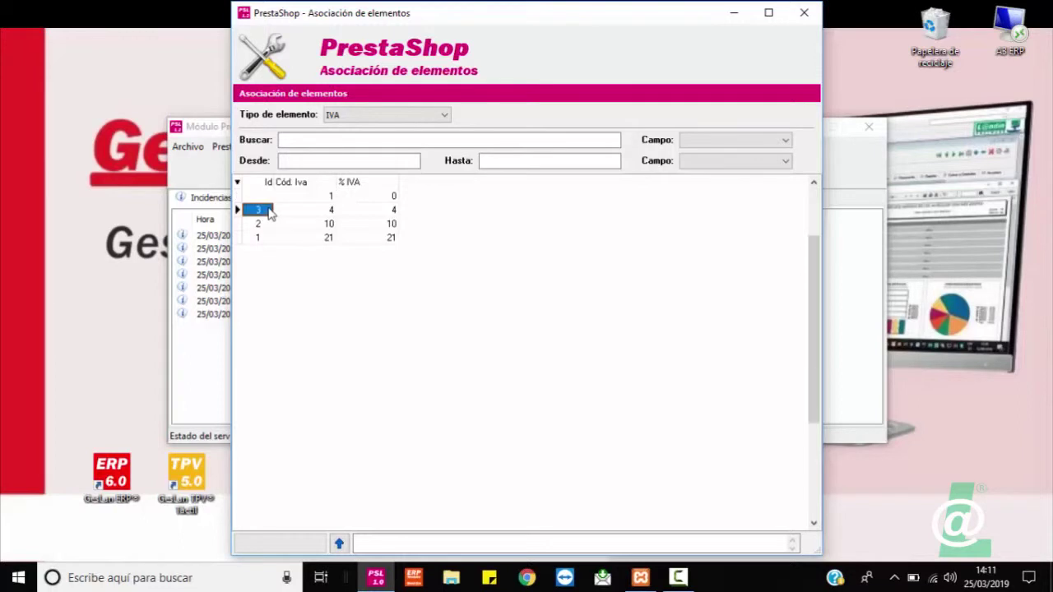
left_click(269, 211)
left_click(266, 212)
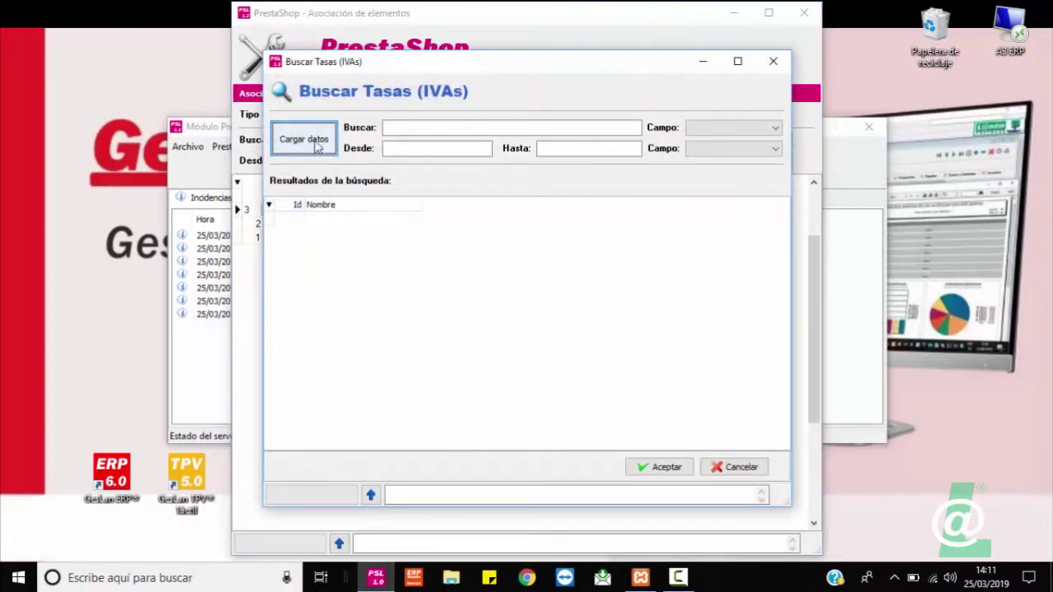
left_click(316, 145)
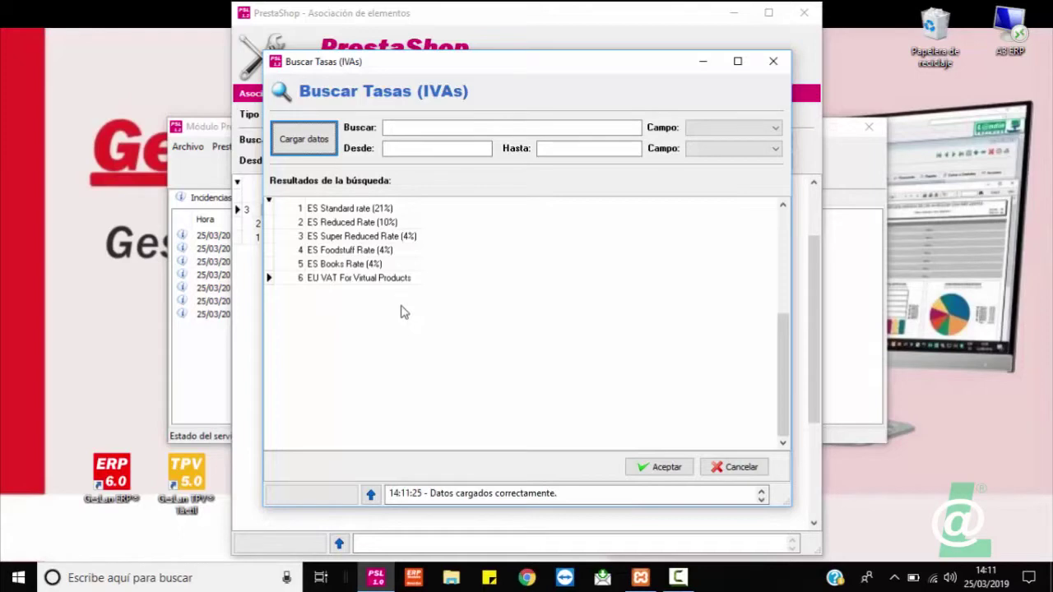
double_click(366, 239)
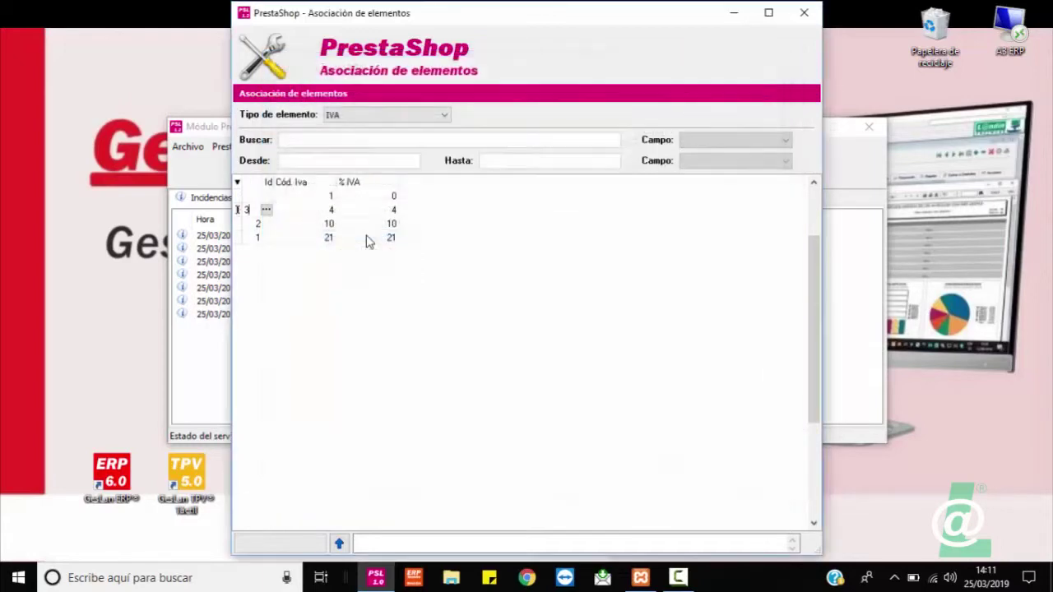
- Associate the 10% IVA code with the shop's ES Reduced Rate (10%)
left_click(266, 226)
left_click(267, 228)
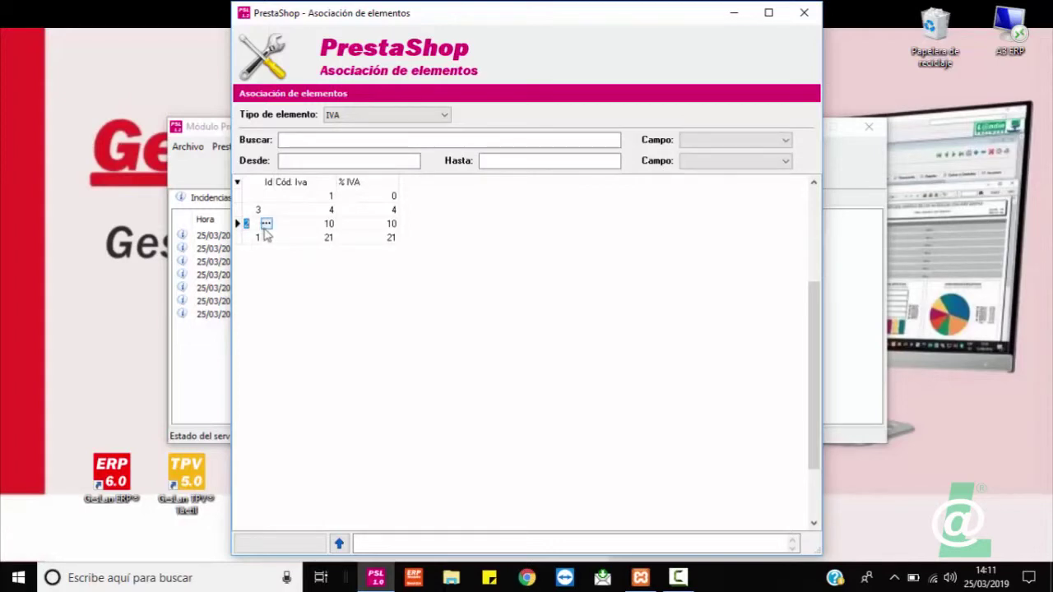
left_click(268, 225)
left_click(267, 226)
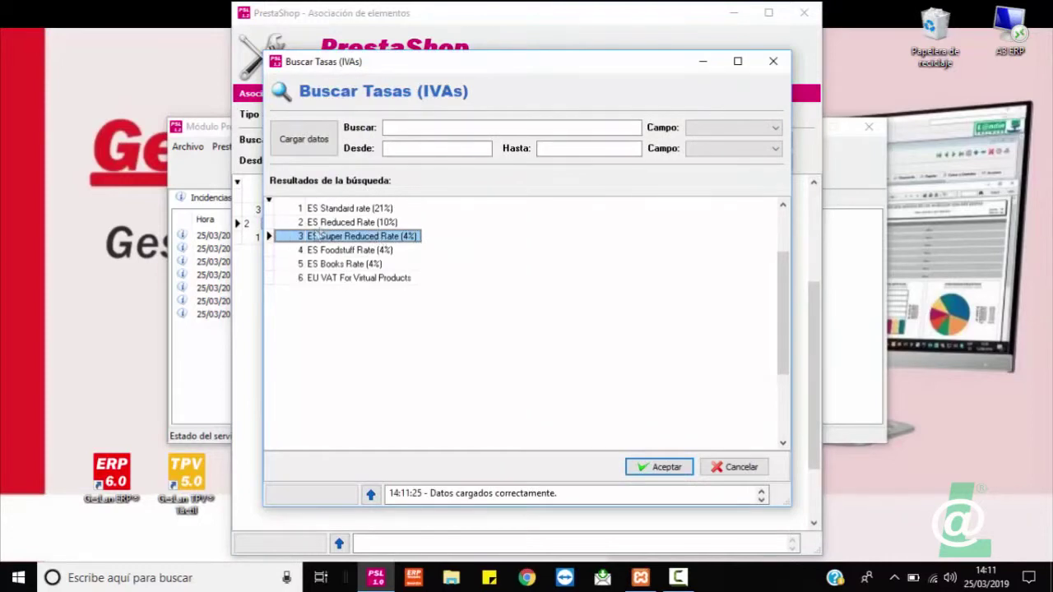
double_click(344, 224)
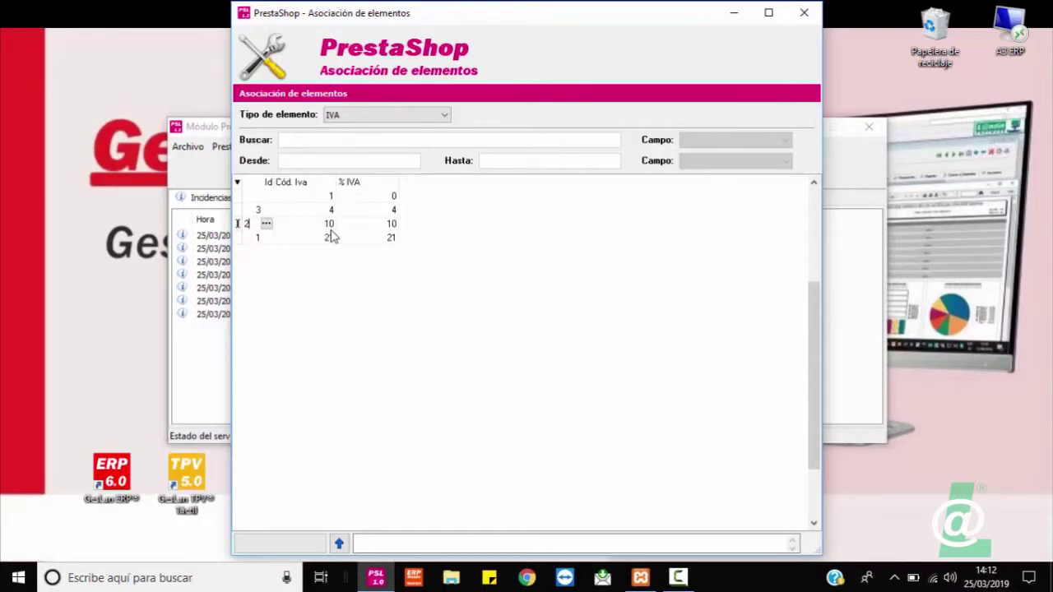
- Associate the 21% IVA code with the shop's ES Standard rate (21%)
left_click(261, 238)
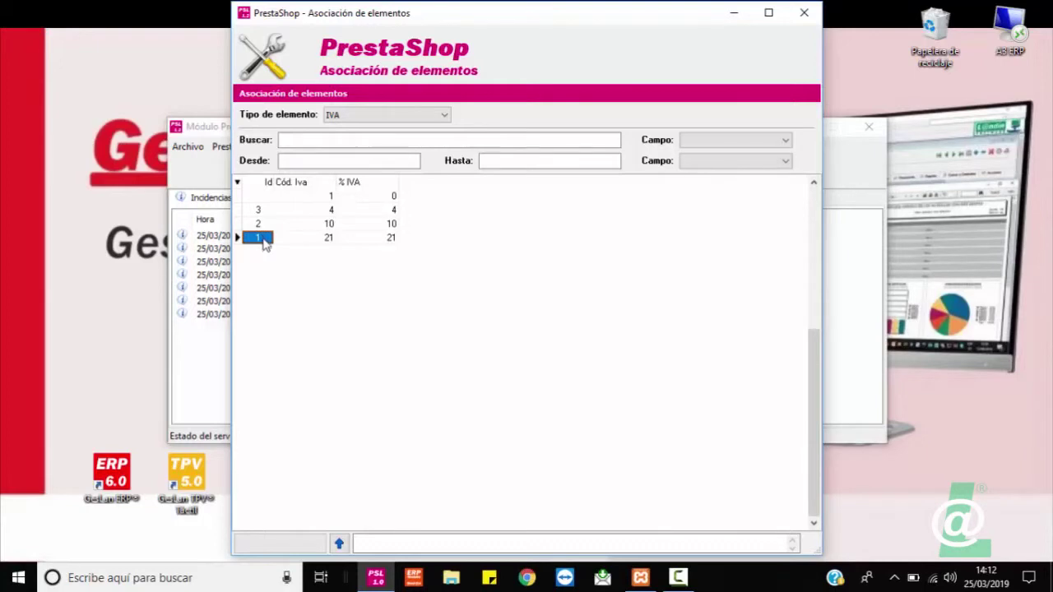
left_click(266, 238)
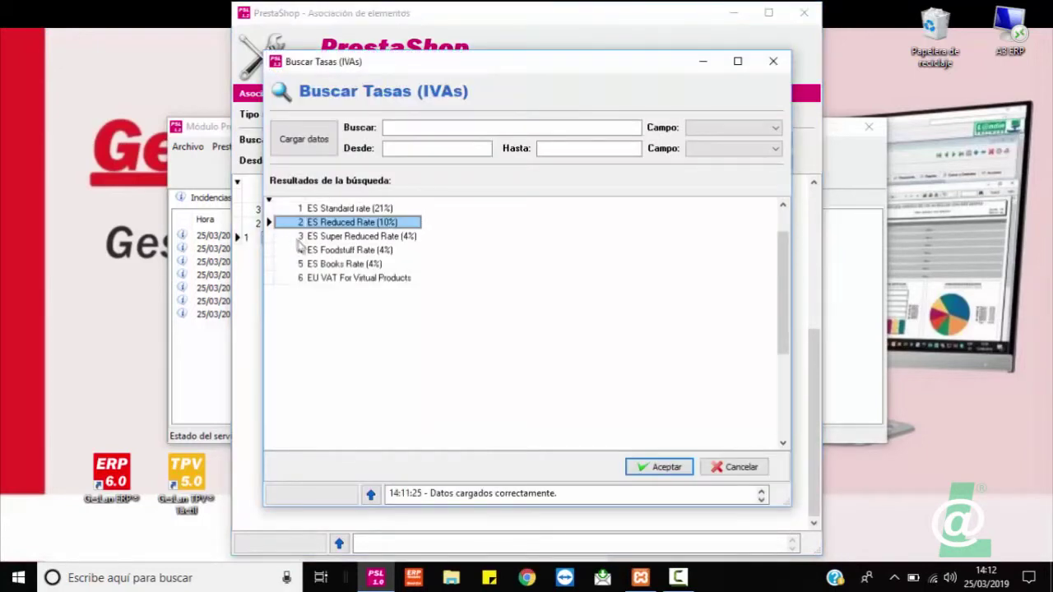
double_click(354, 211)
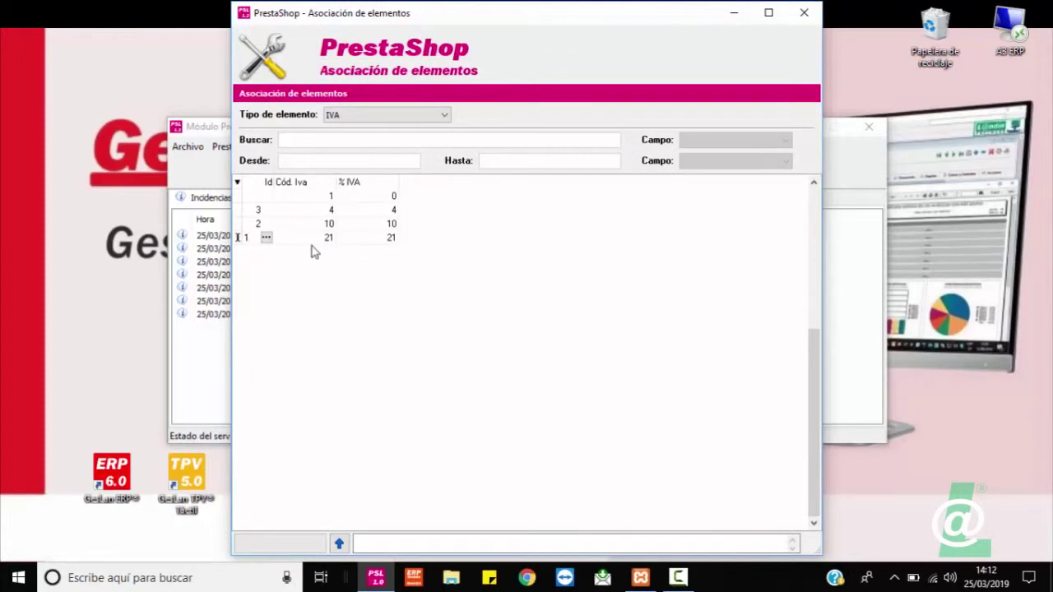
- Switch the element type to Categorias and save the pending IVA association
left_click(369, 119)
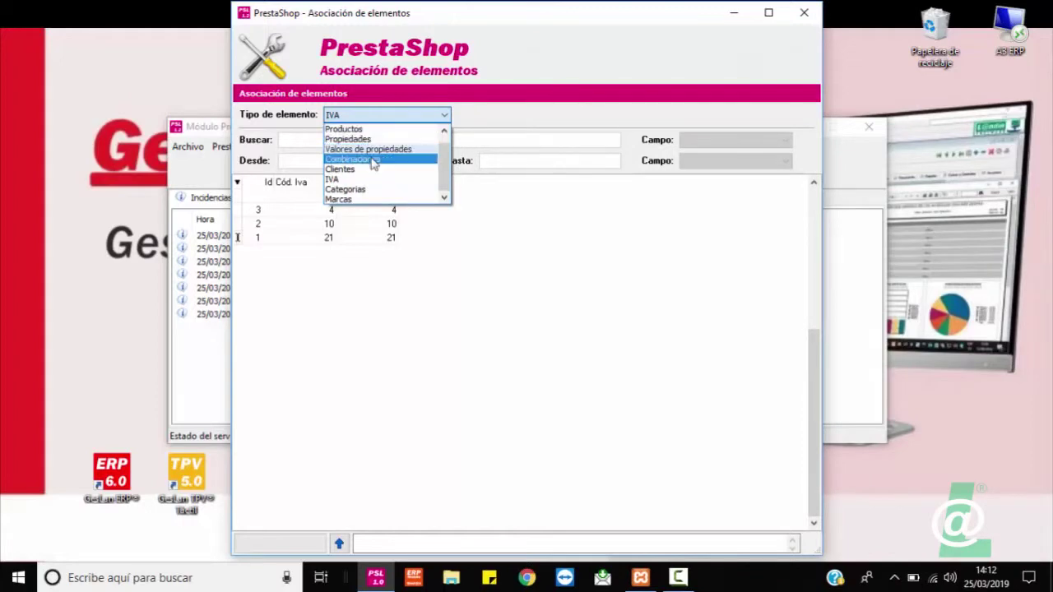
left_click(381, 190)
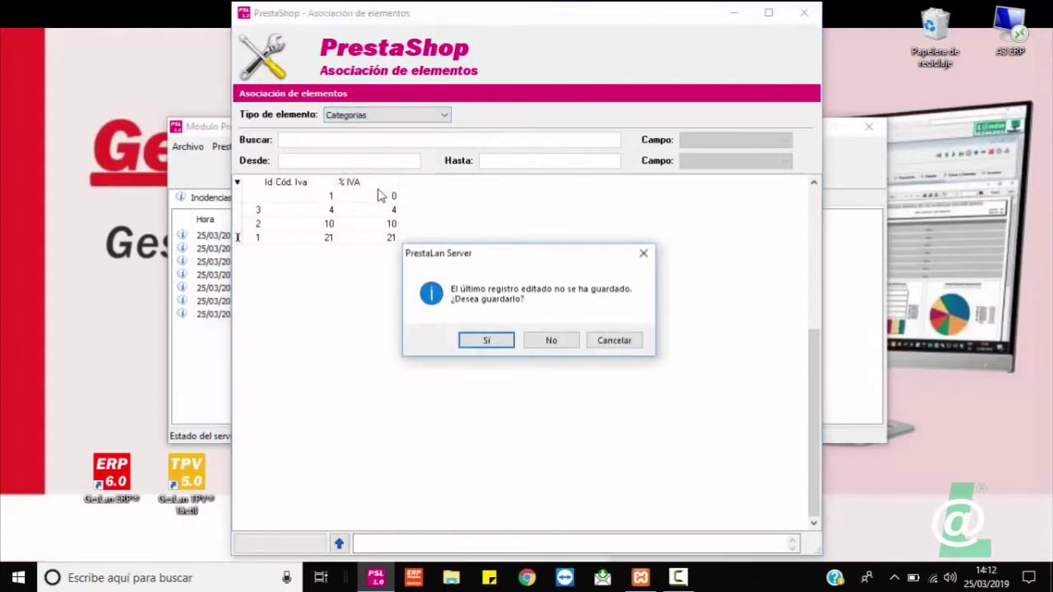
left_click(499, 342)
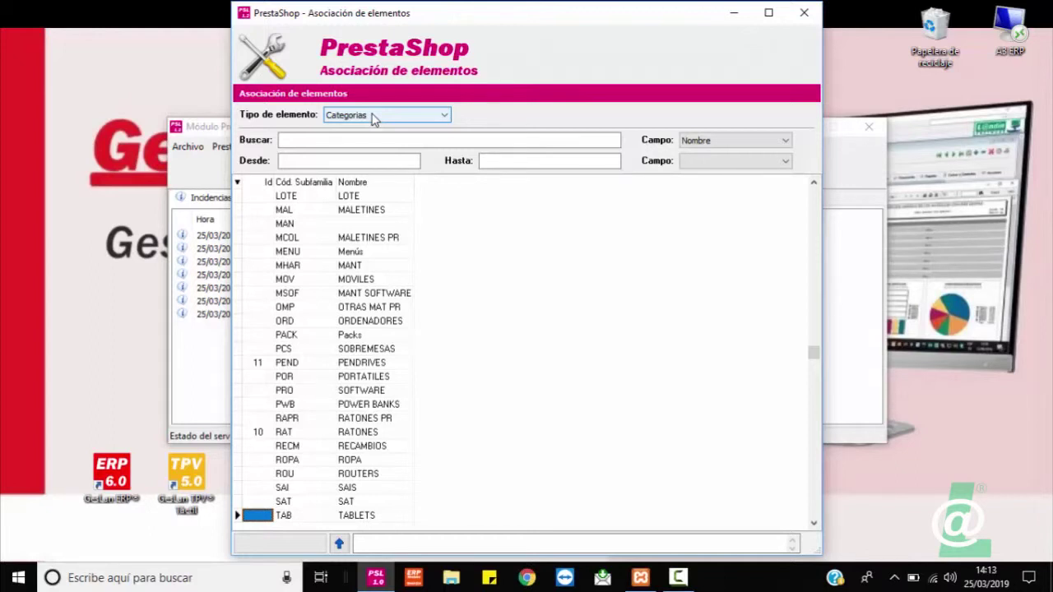
- Load the shop's product categories and associate the RAT subfamily with the RATONES category
left_click(269, 435)
double_click(271, 438)
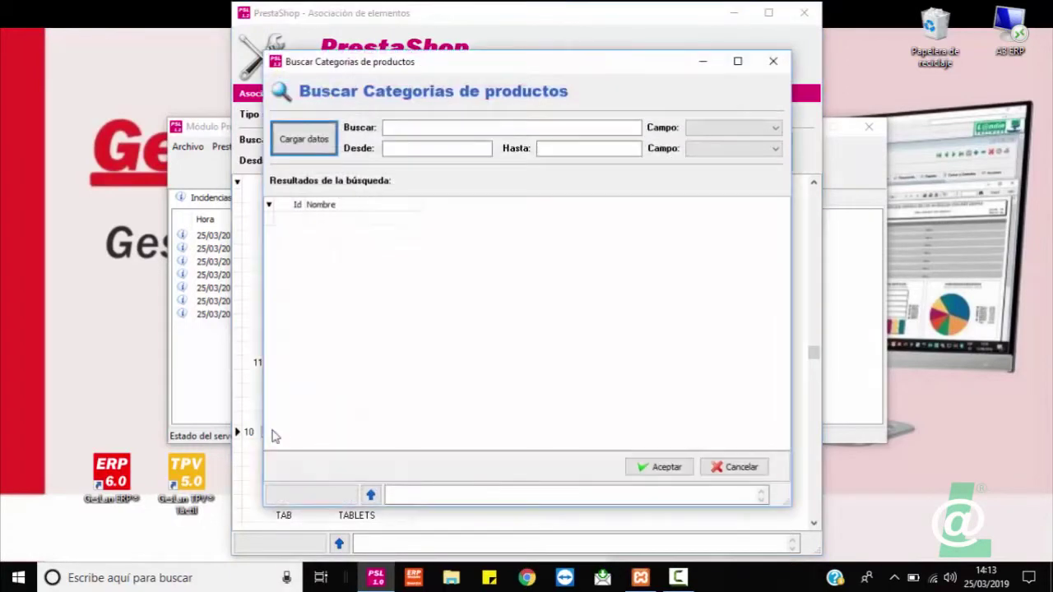
left_click(310, 140)
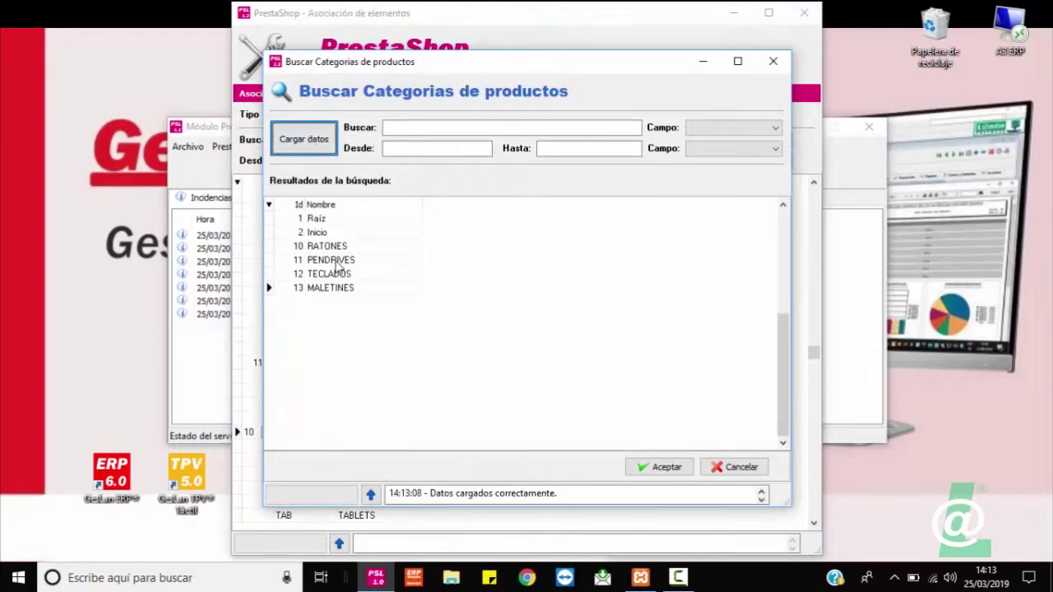
mouse_move(427, 69)
left_mouse_down()
mouse_move(529, 98)
mouse_move(412, 82)
left_mouse_up()
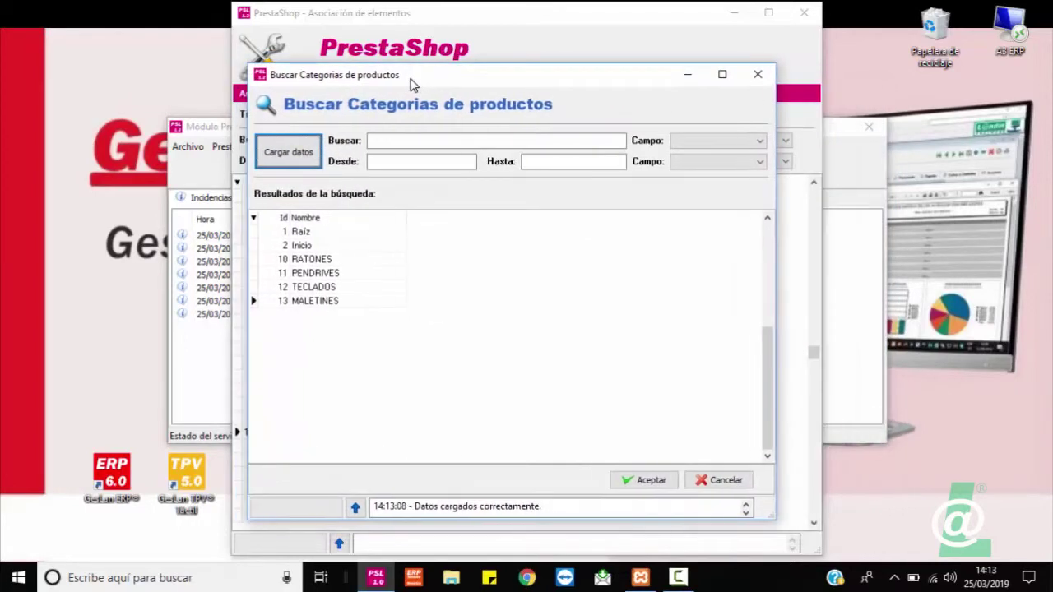
double_click(312, 260)
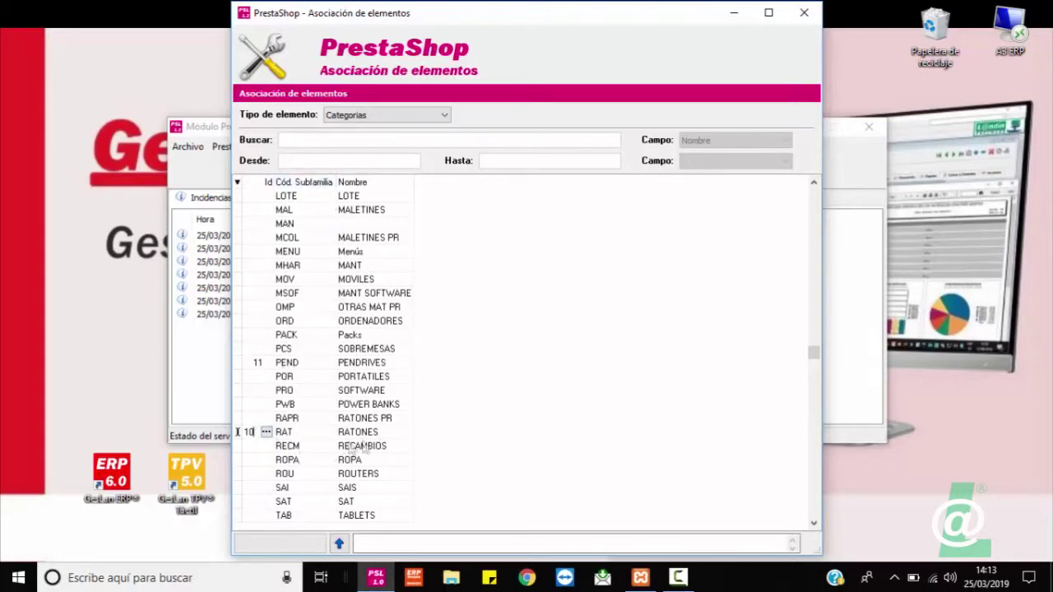
- Associate the PEND subfamily with the shop's PENDRIVES category
left_click(299, 367)
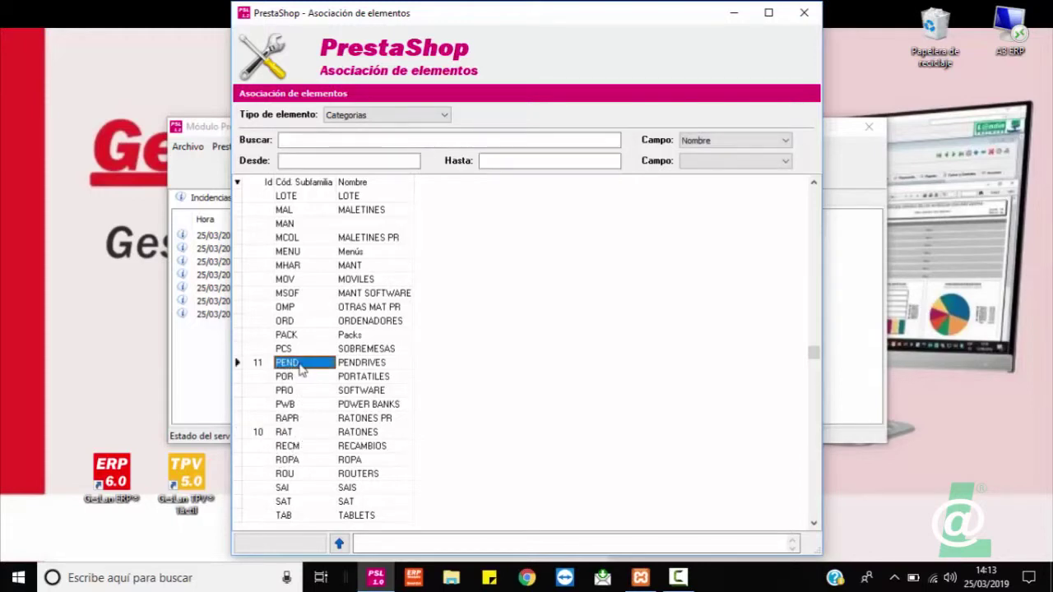
left_click(270, 367)
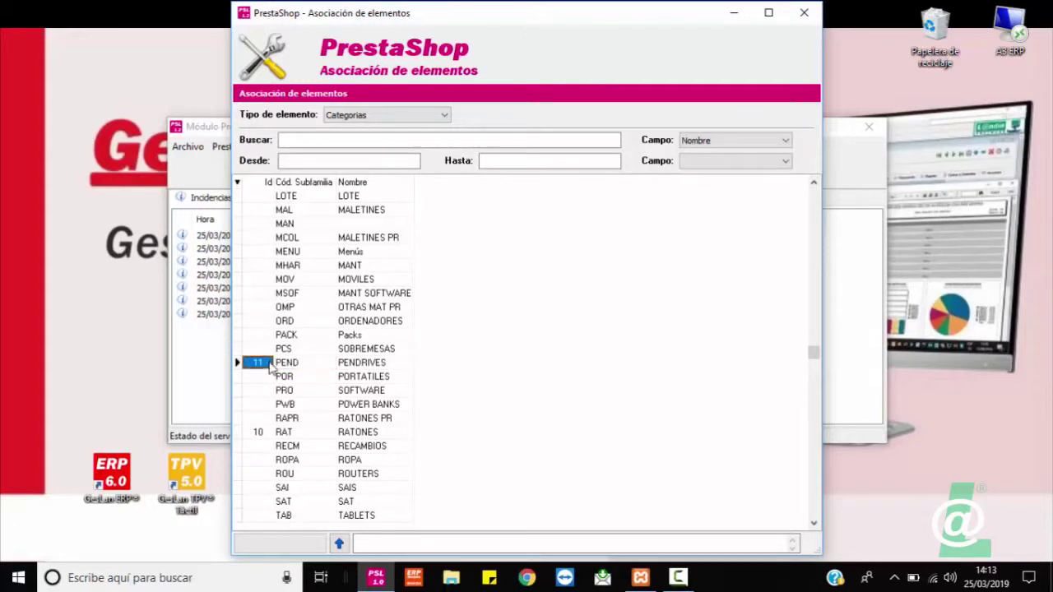
double_click(270, 367)
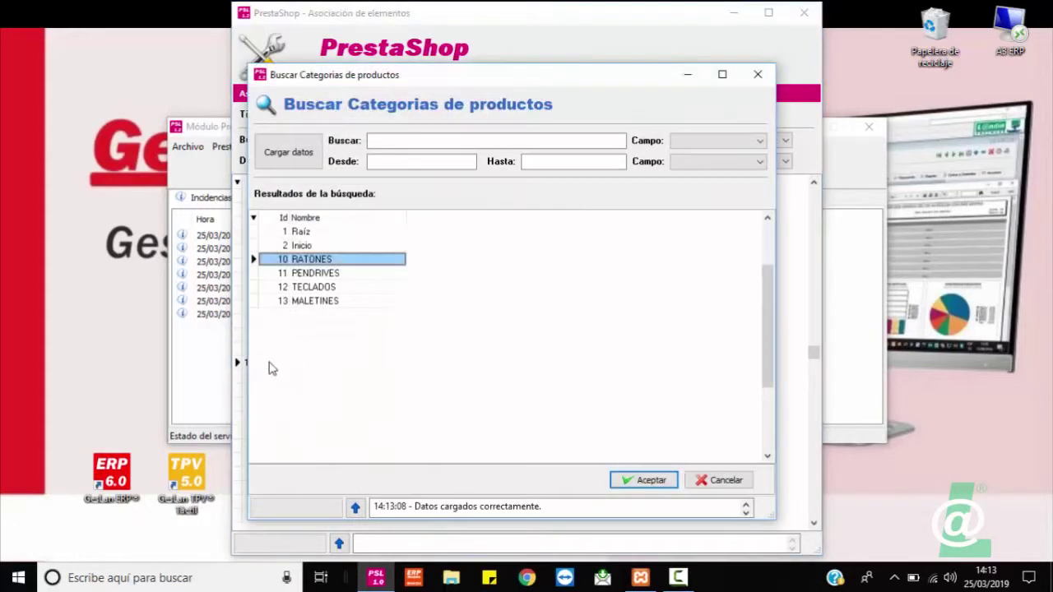
double_click(327, 274)
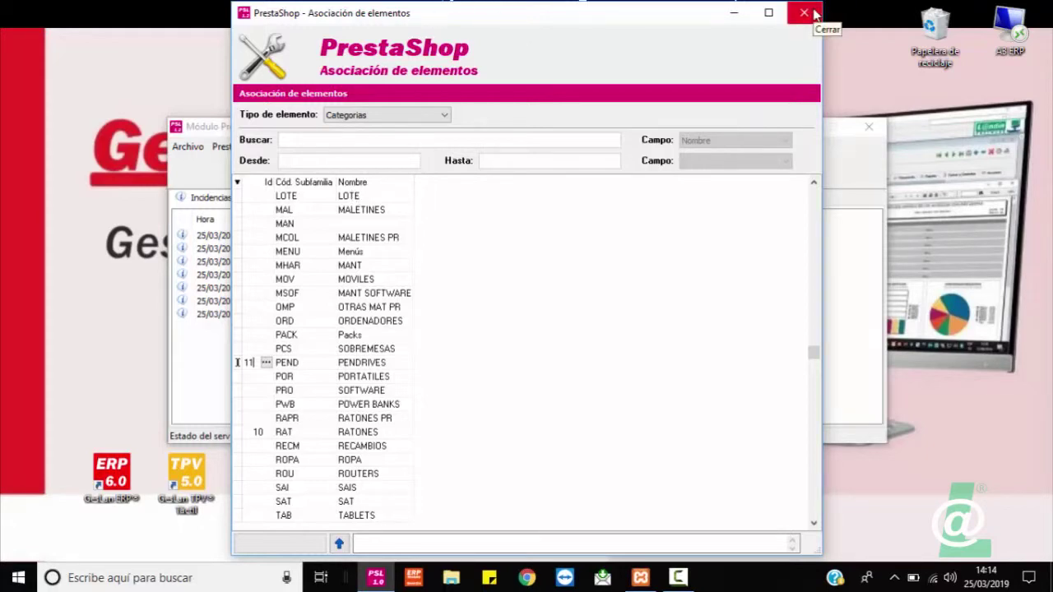
- Switch the element type to Marcas and save the pending category association
left_click(372, 114)
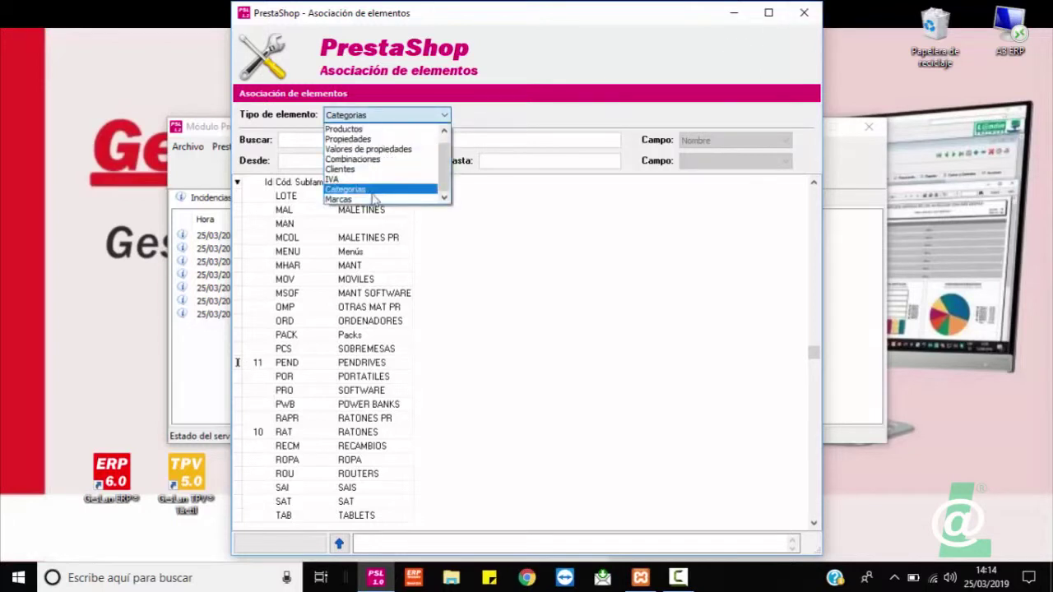
left_click(373, 199)
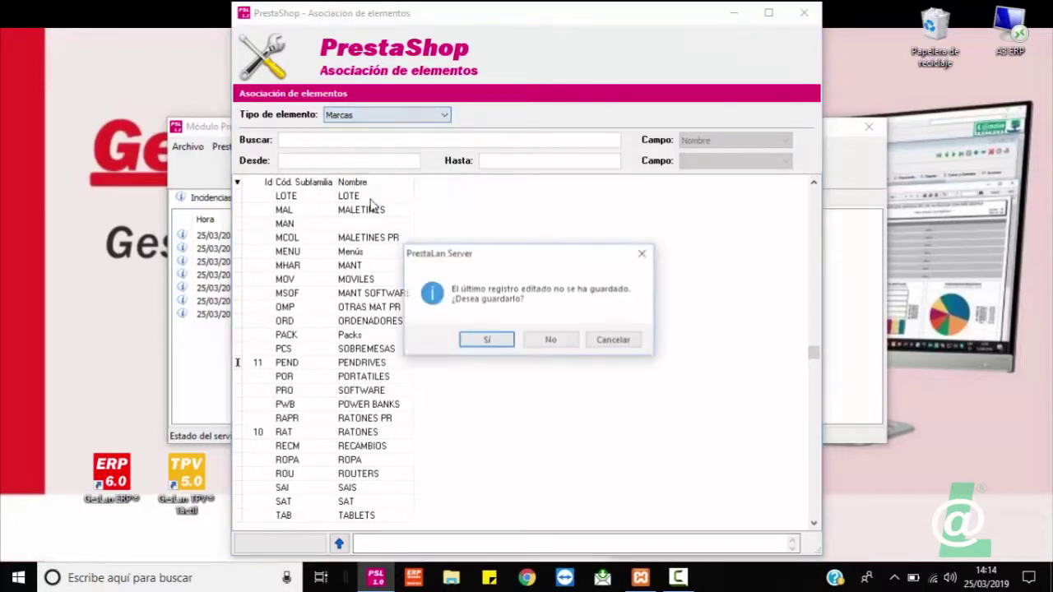
left_click(503, 342)
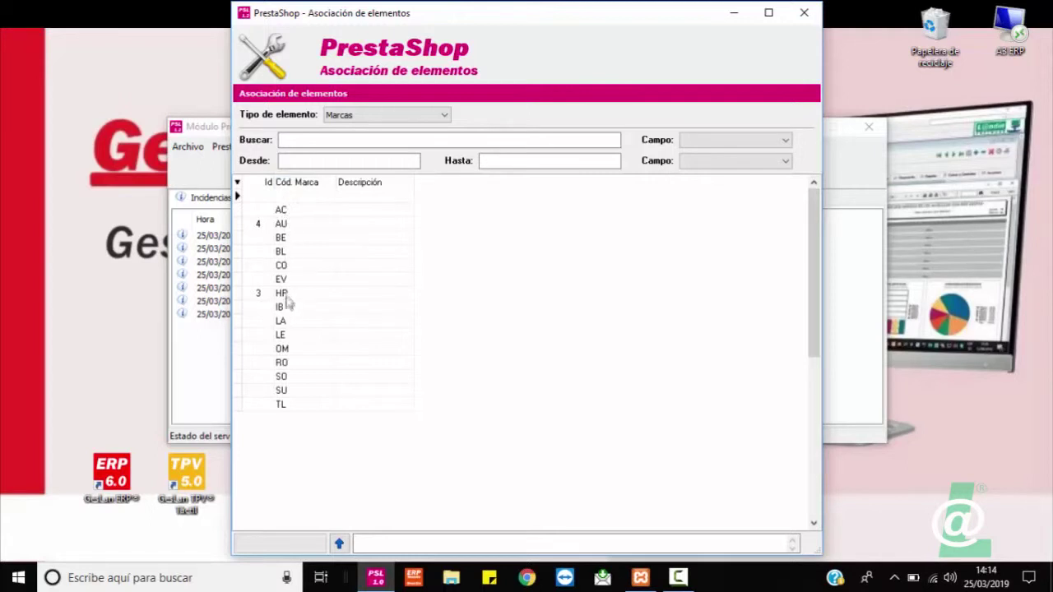
- Associate the HP brand with the shop's HP manufacturer and close the element association, saving the pending record
left_click(273, 254)
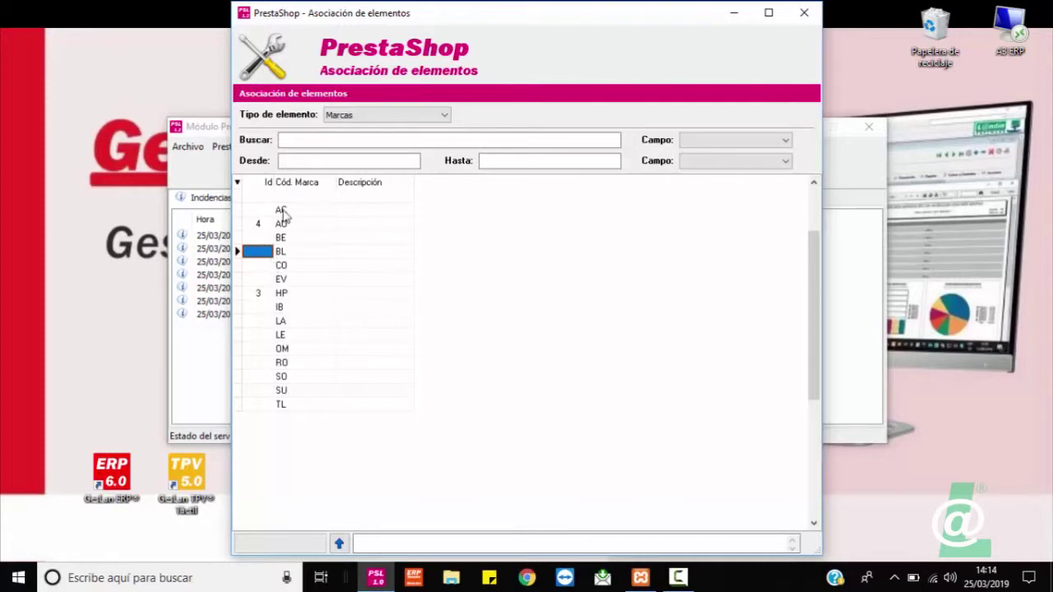
left_click(271, 297)
left_click(271, 296)
left_click(269, 294)
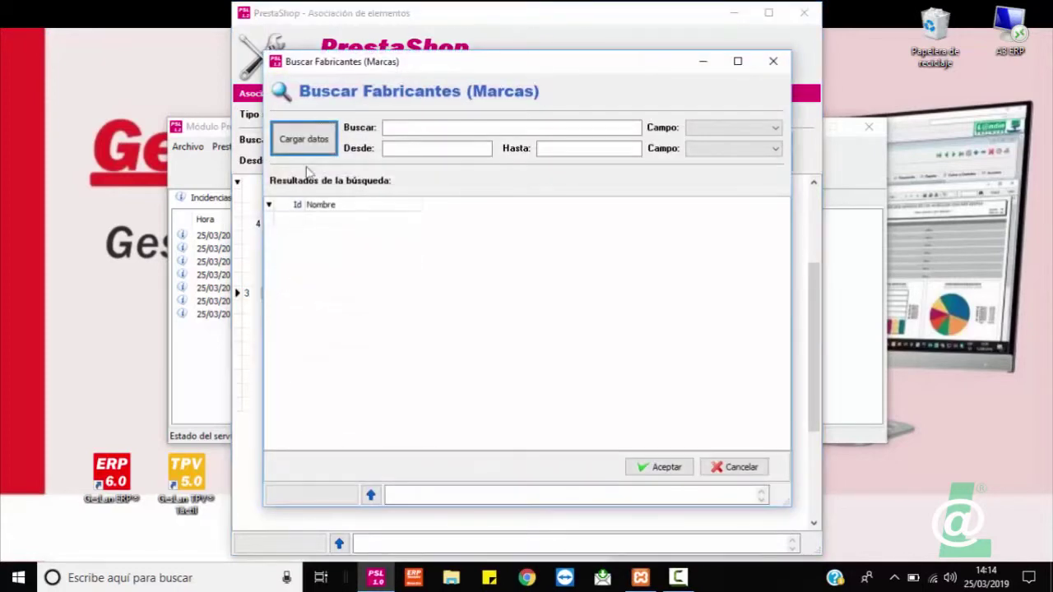
left_click(312, 142)
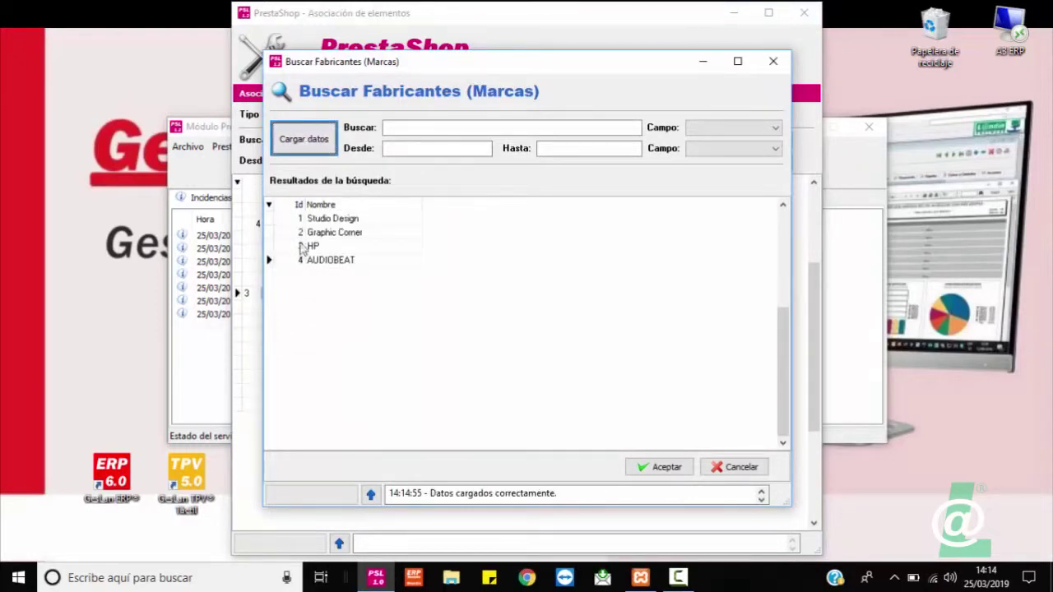
double_click(306, 246)
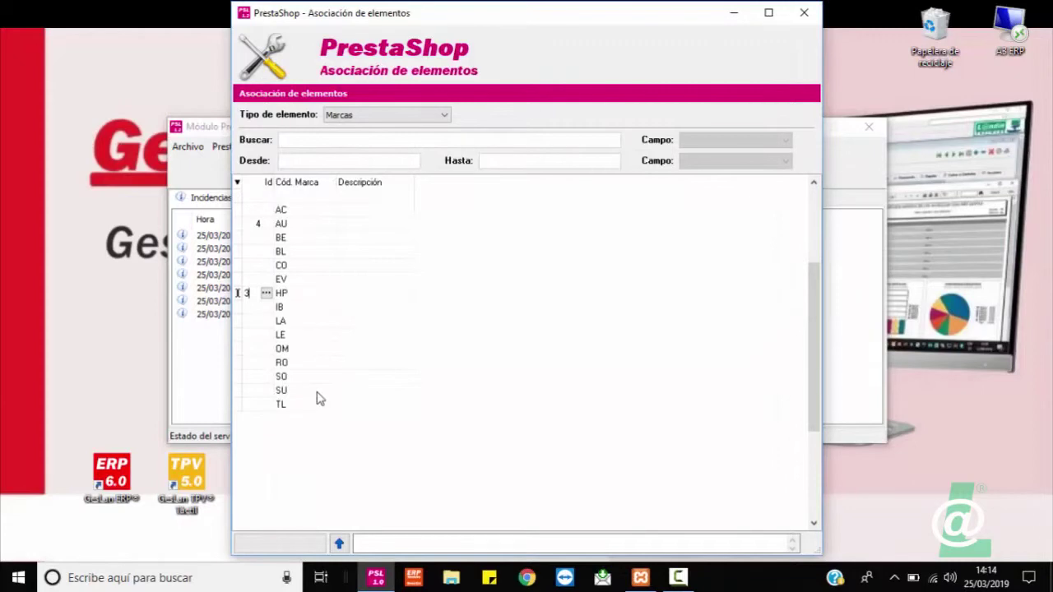
left_click(804, 14)
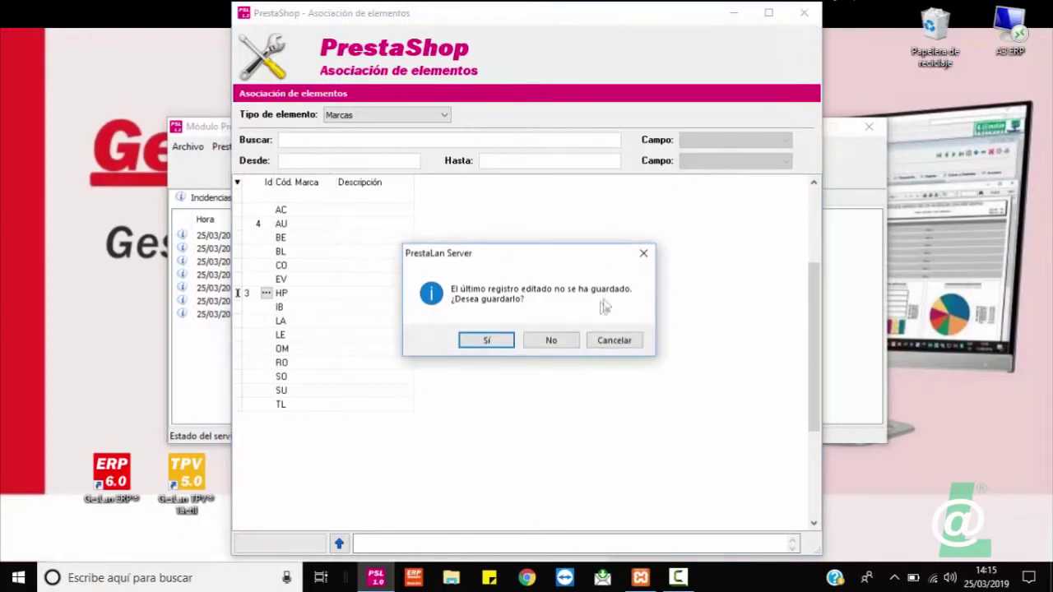
left_click(486, 340)
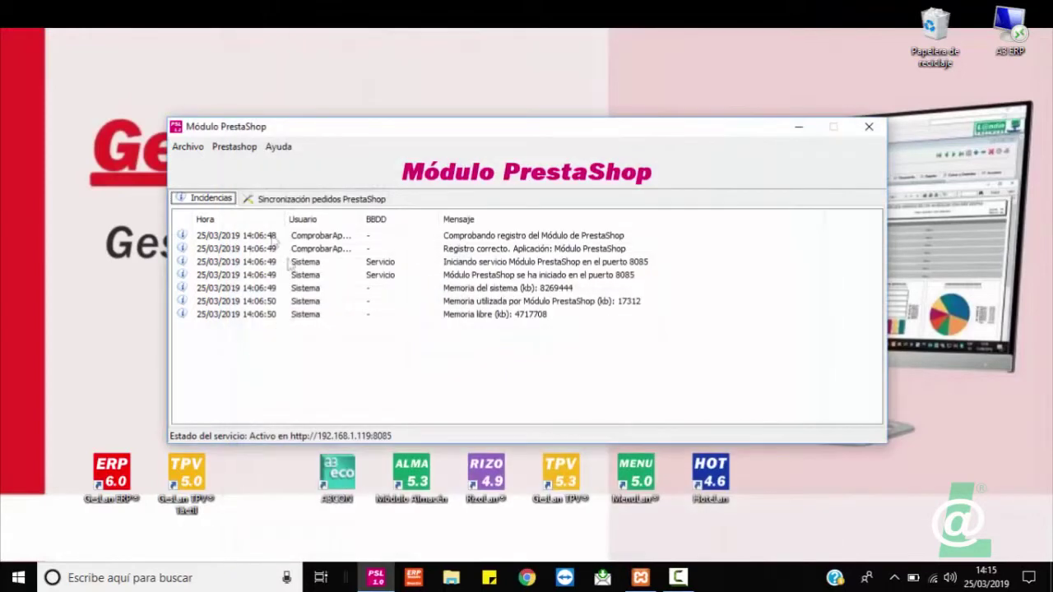
- Open PrestaShop's Exportación / Actualización window and examine which element types can be exported, leaving none selected
left_click(235, 146)
left_click(240, 165)
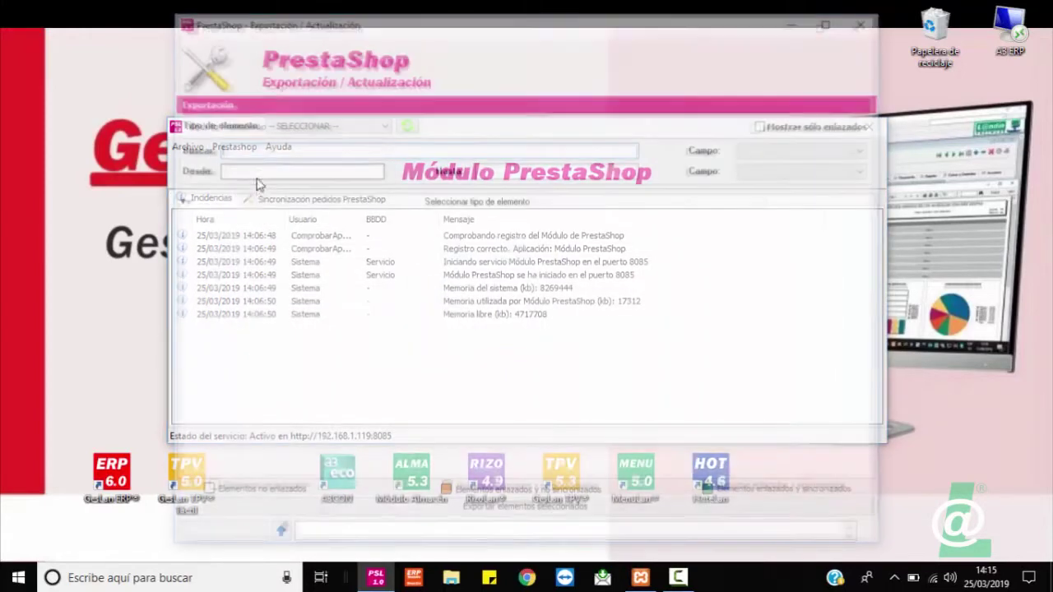
left_click(304, 125)
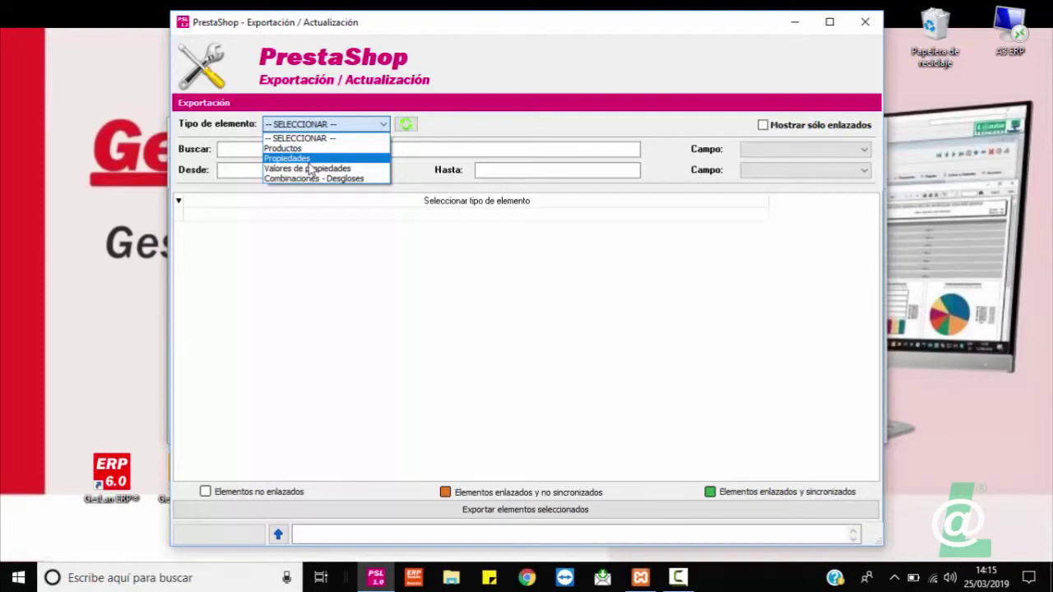
left_click(414, 344)
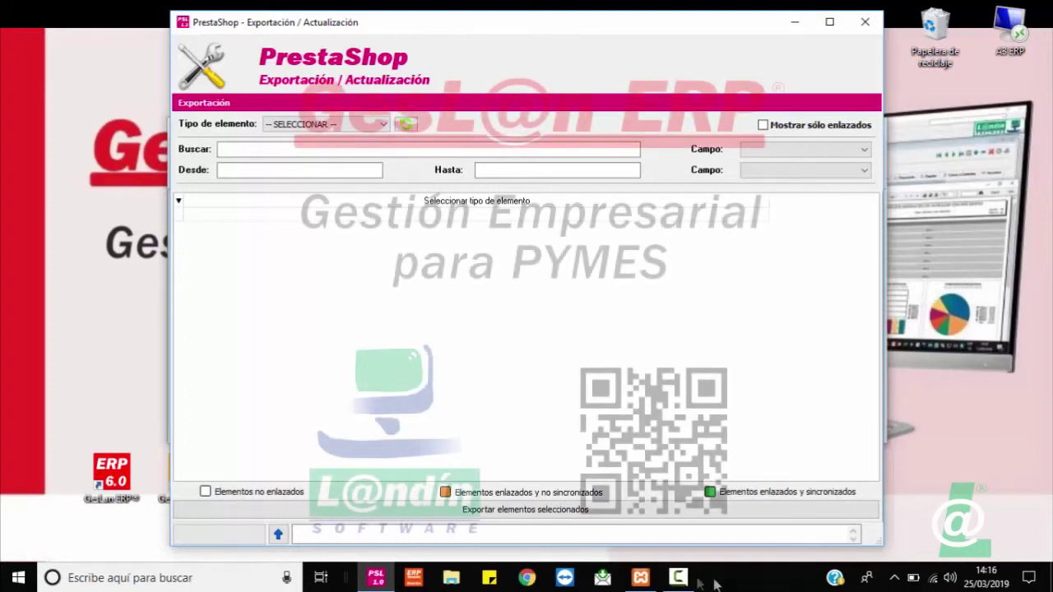
left_click(678, 578)
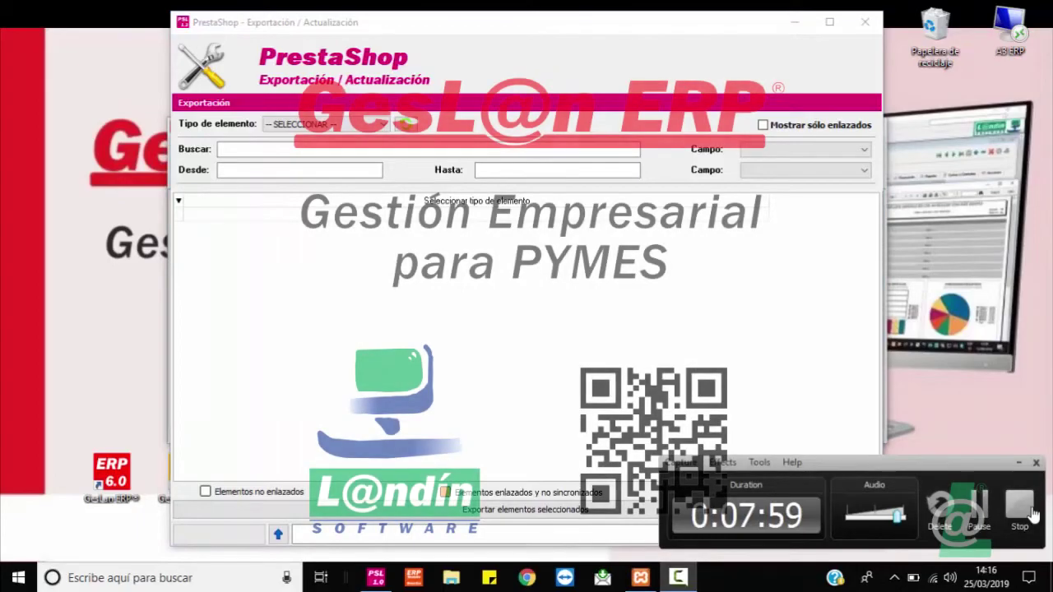